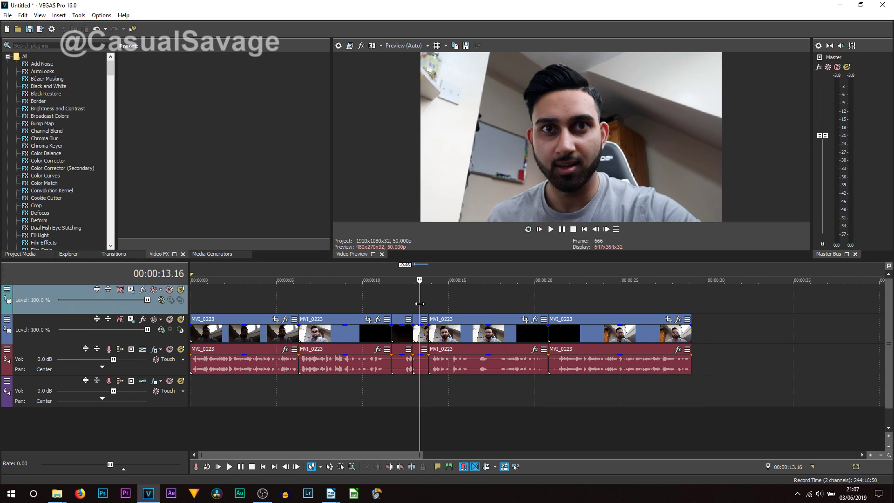
pyautogui.click(417, 338)
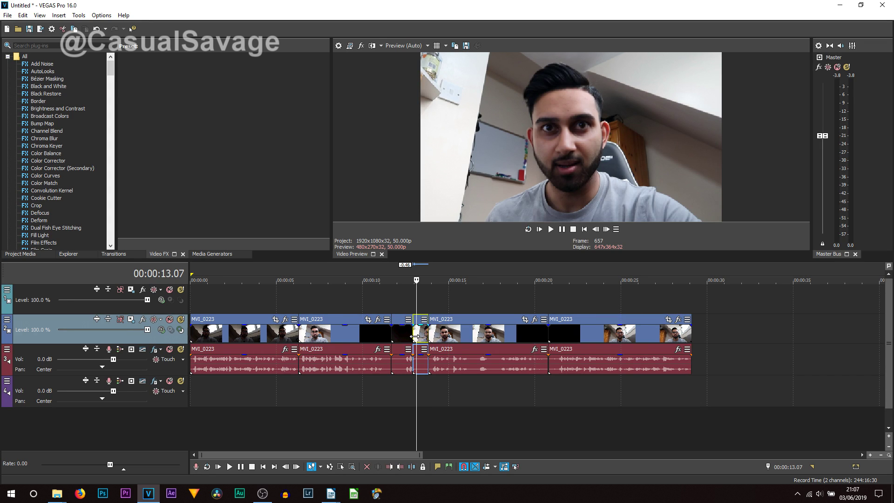
pyautogui.click(415, 336)
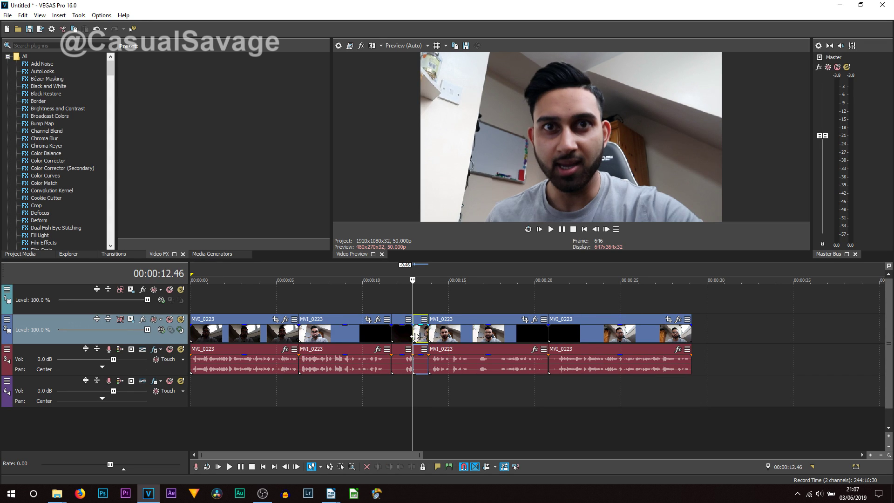
pyautogui.scroll(5, 415, 337)
pyautogui.scroll(1, 440, 342)
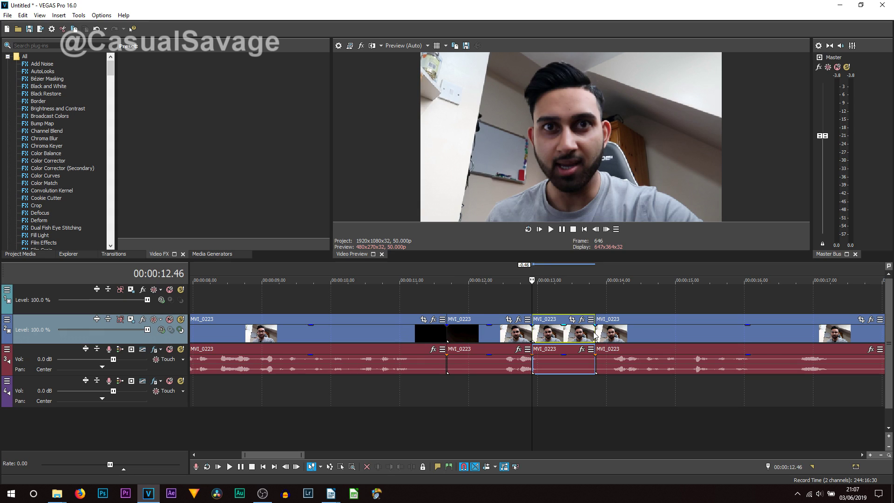
pyautogui.click(550, 336)
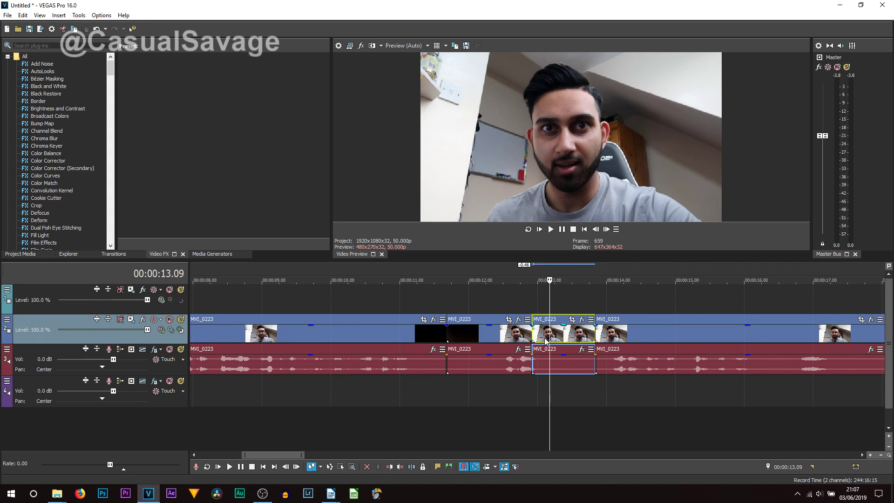
pyautogui.scroll(-8, 418, 303)
pyautogui.scroll(3, 271, 303)
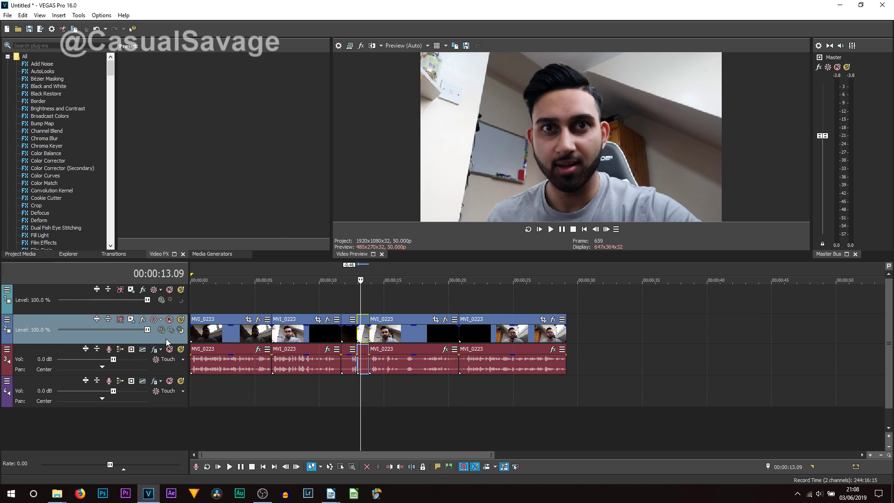
pyautogui.rightClick(165, 338)
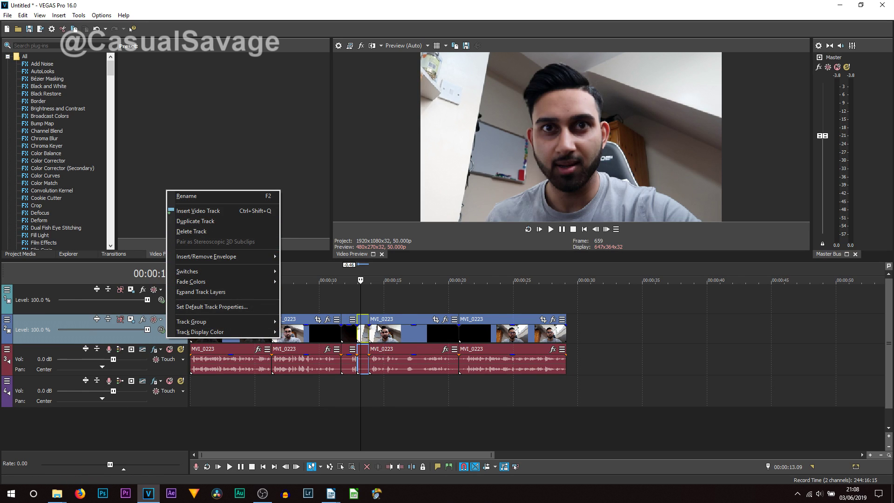
pyautogui.click(370, 286)
pyautogui.scroll(4, 484, 341)
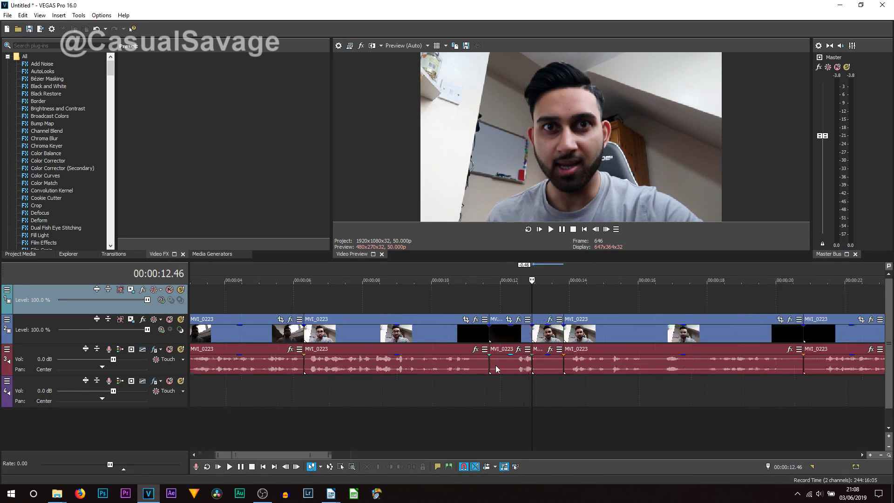
# Copy the short video clip on track 2 and paste it at the same start time on the empty track above
pyautogui.click(550, 336)
pyautogui.click(547, 335)
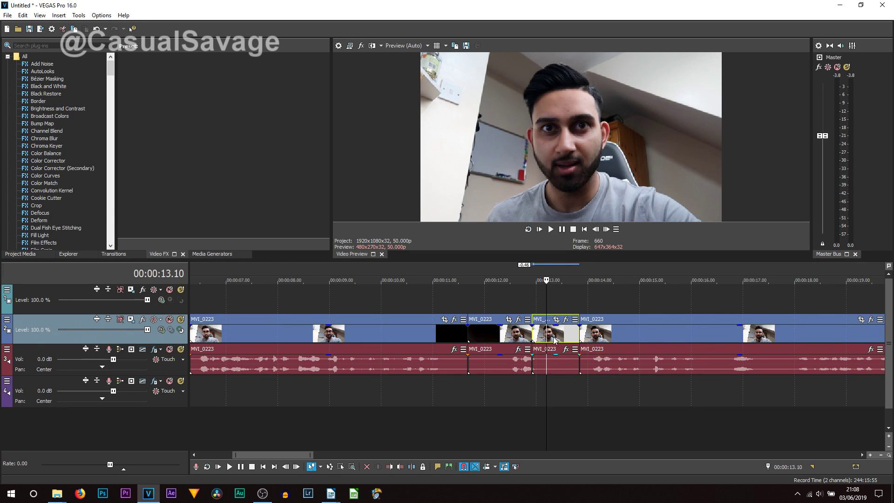
pyautogui.click(531, 304)
pyautogui.hotkey('ctrl', 'v')
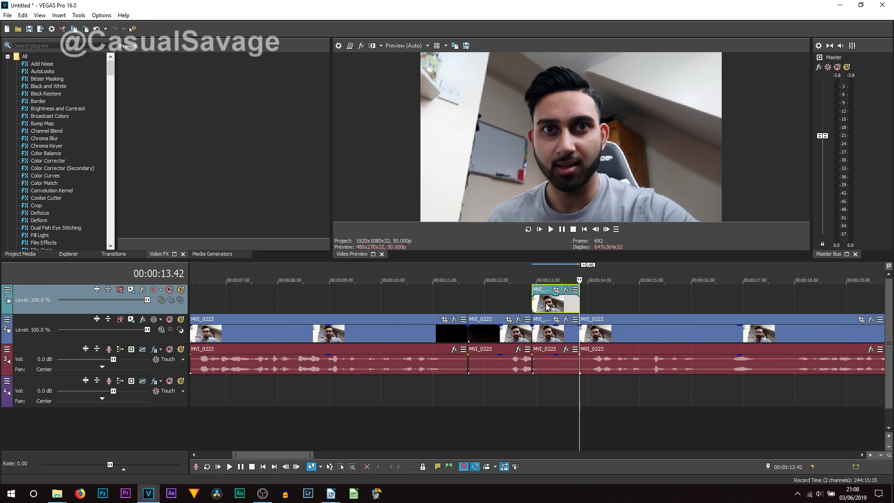
# Group the pasted copy on track 1 with the matching short audio clip on track 3
pyautogui.click(553, 303)
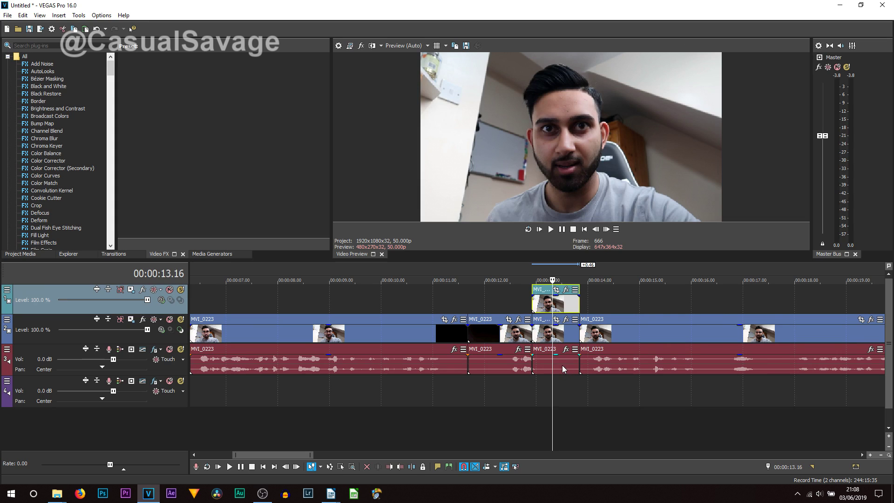
pyautogui.click(547, 367)
pyautogui.rightClick(545, 367)
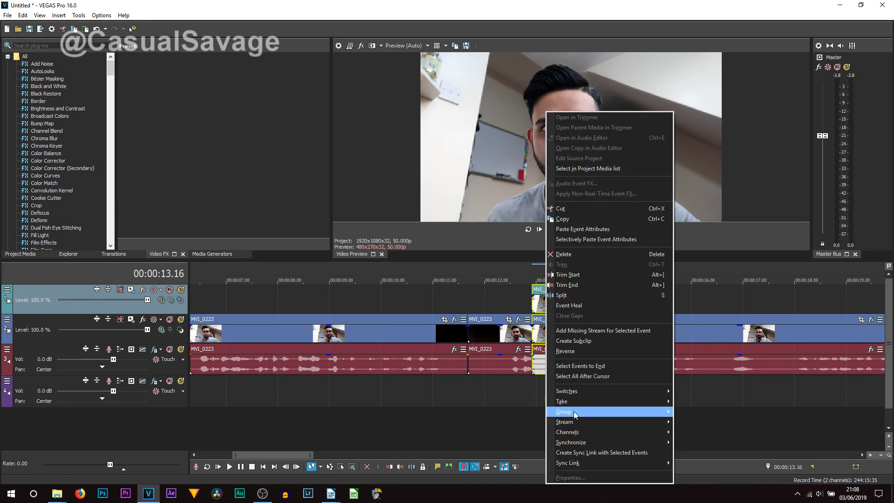
pyautogui.moveTo(574, 411)
pyautogui.click(692, 412)
pyautogui.click(564, 346)
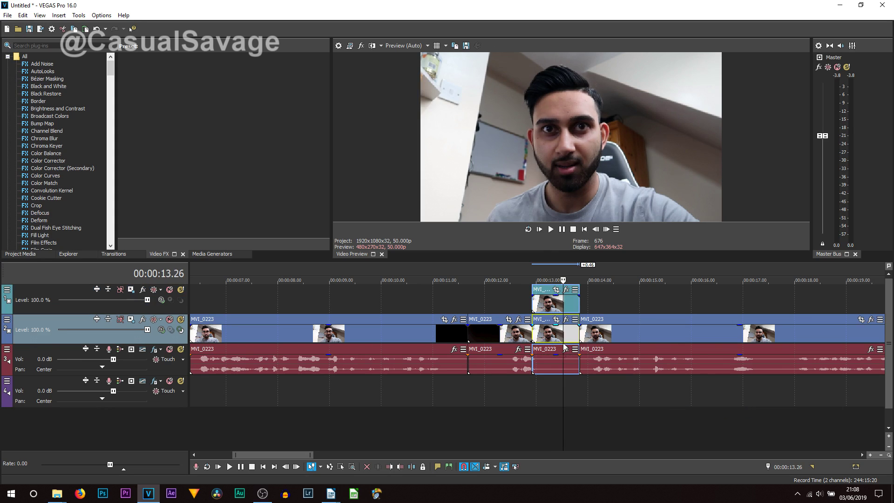
pyautogui.click(560, 362)
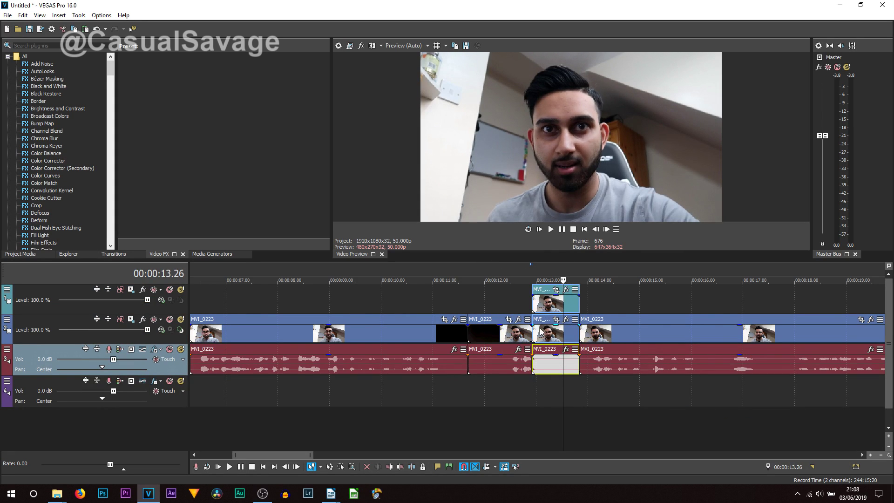
# Open Event Pan/Crop for the copied clip on track 1 and enable its mask
pyautogui.click(533, 306)
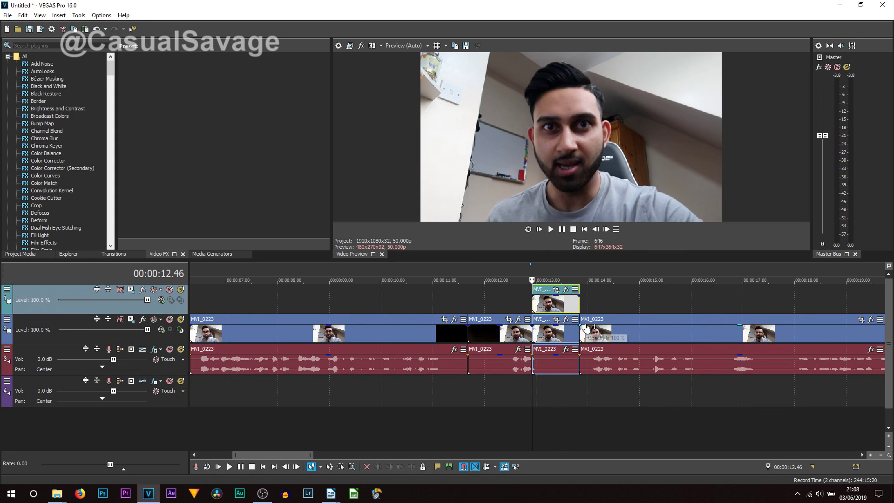
pyautogui.click(556, 290)
pyautogui.moveTo(311, 288); pyautogui.dragTo(514, 421)
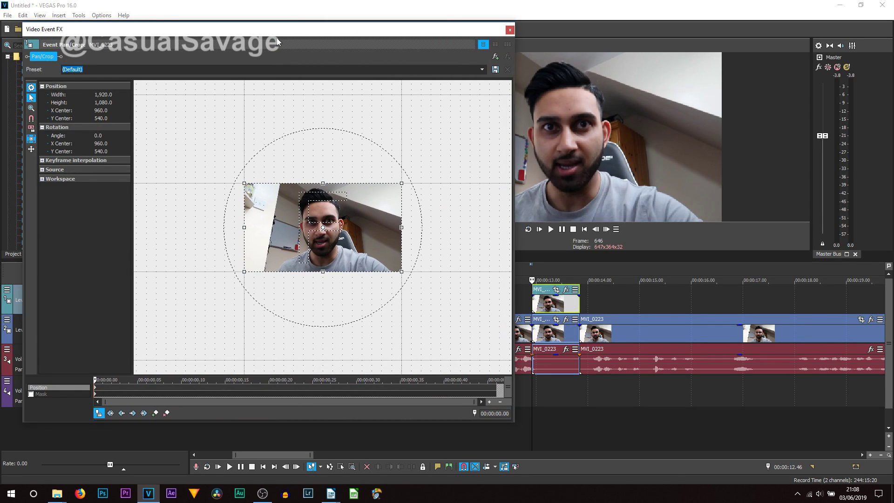
pyautogui.moveTo(276, 29); pyautogui.dragTo(259, 23)
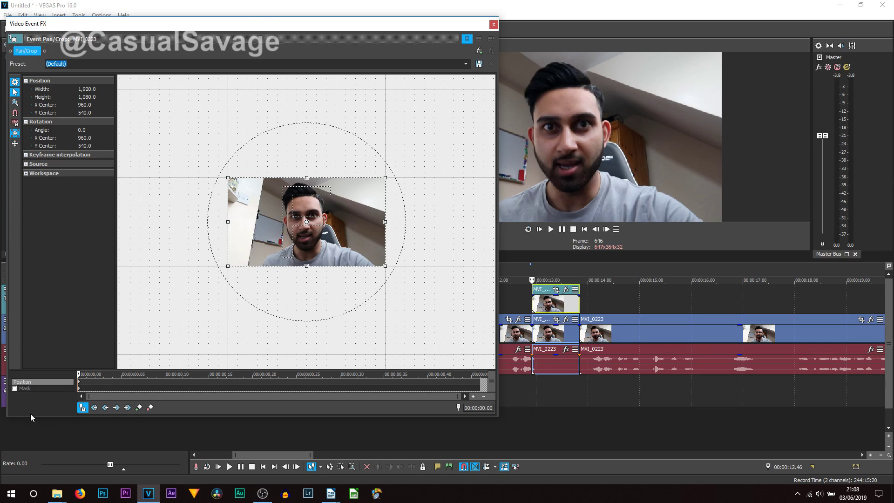
pyautogui.click(15, 389)
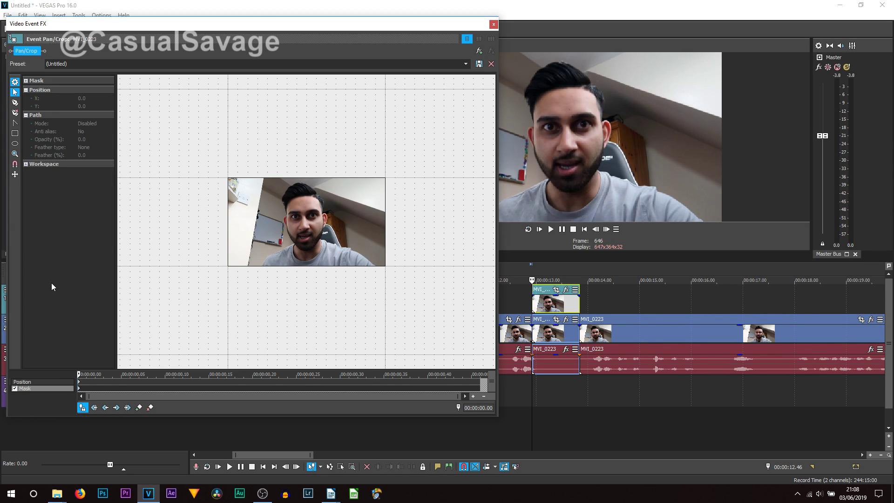
# Draw a closed mask path around the outline of the eye on the left side of the picture
pyautogui.click(16, 103)
pyautogui.scroll(6, 306, 224)
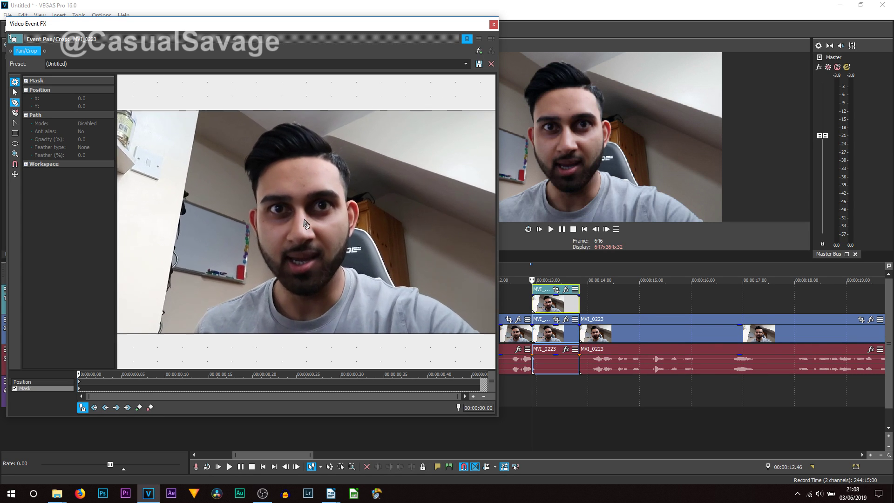
pyautogui.scroll(5, 306, 224)
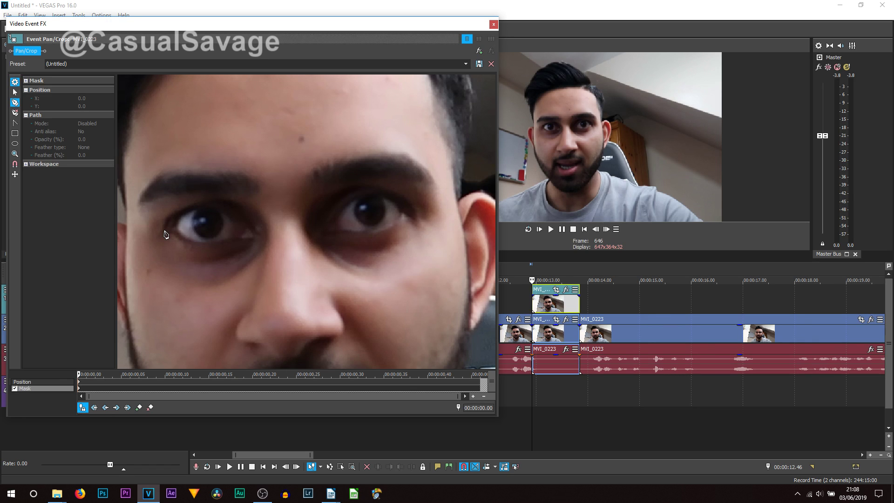
pyautogui.click(165, 232)
pyautogui.click(180, 241)
pyautogui.click(219, 245)
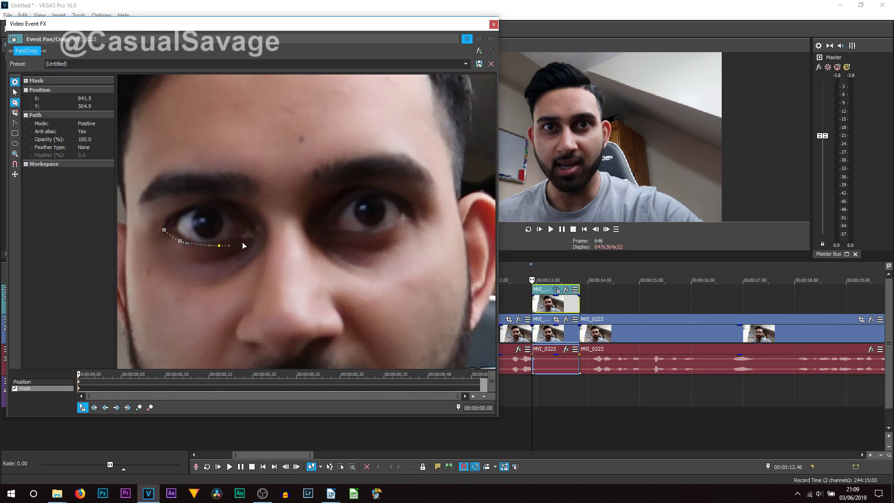
pyautogui.click(258, 234)
pyautogui.click(240, 212)
pyautogui.click(213, 202)
pyautogui.click(184, 207)
pyautogui.click(171, 214)
pyautogui.click(163, 224)
pyautogui.click(163, 230)
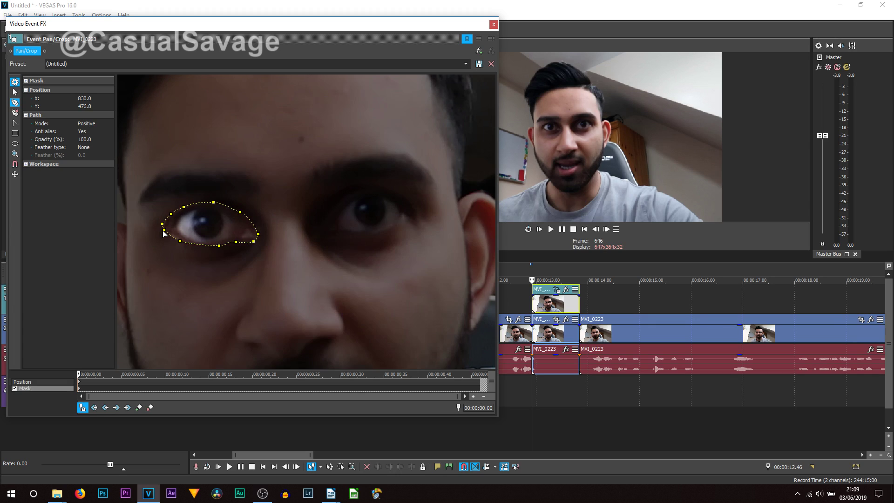
# Draw a second closed mask path around the eye on the right side of the picture and return to normal editing
pyautogui.click(348, 233)
pyautogui.click(399, 225)
pyautogui.click(411, 215)
pyautogui.click(413, 207)
pyautogui.click(383, 193)
pyautogui.click(356, 193)
pyautogui.click(336, 206)
pyautogui.click(330, 216)
pyautogui.click(325, 227)
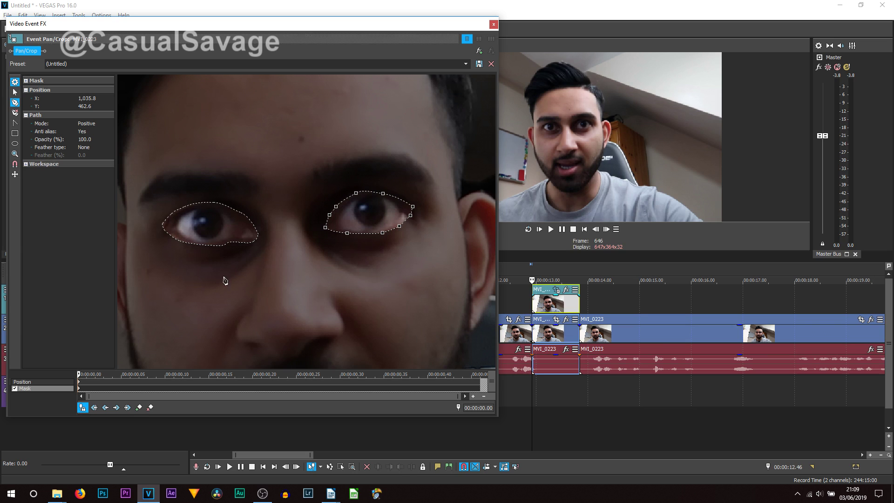
pyautogui.click(14, 92)
pyautogui.rightClick(274, 200)
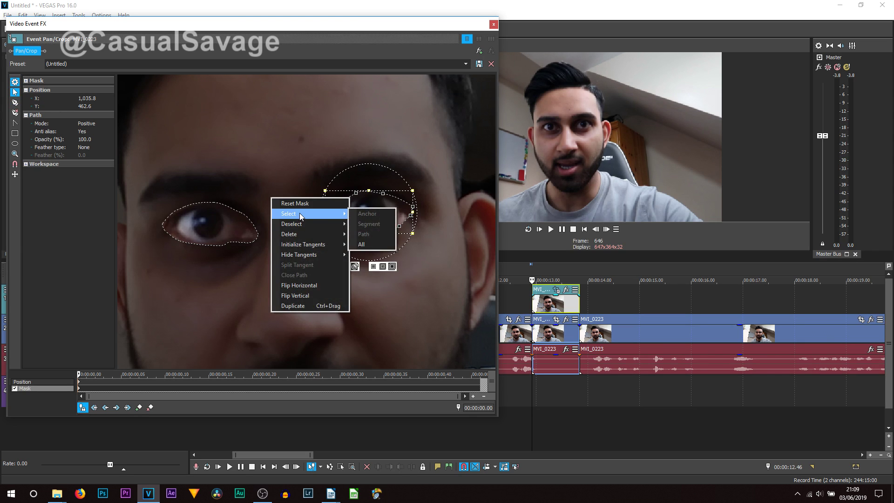
pyautogui.click(370, 247)
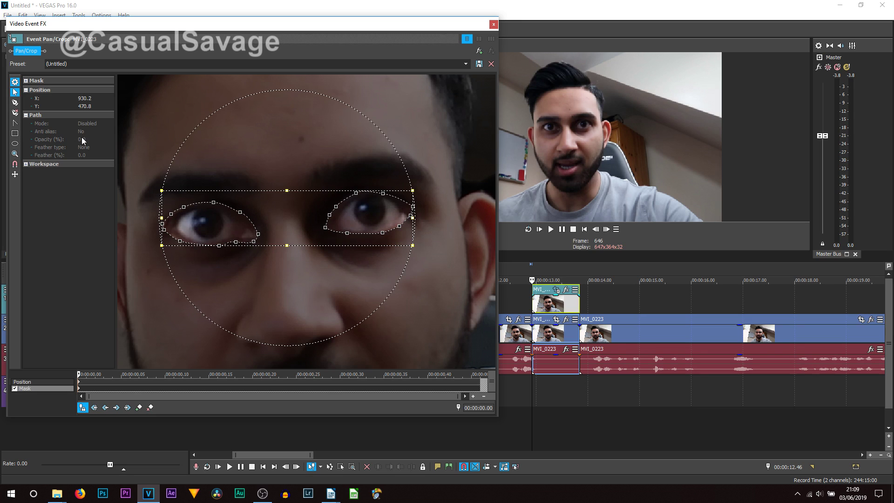
pyautogui.click(148, 155)
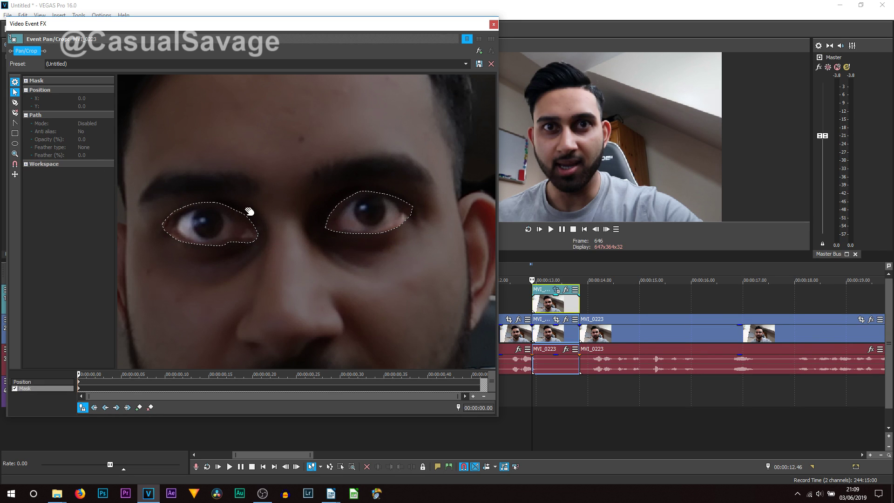
# Select the whole left eye path and set its feather type to Out with a feather of 1%
pyautogui.click(219, 202)
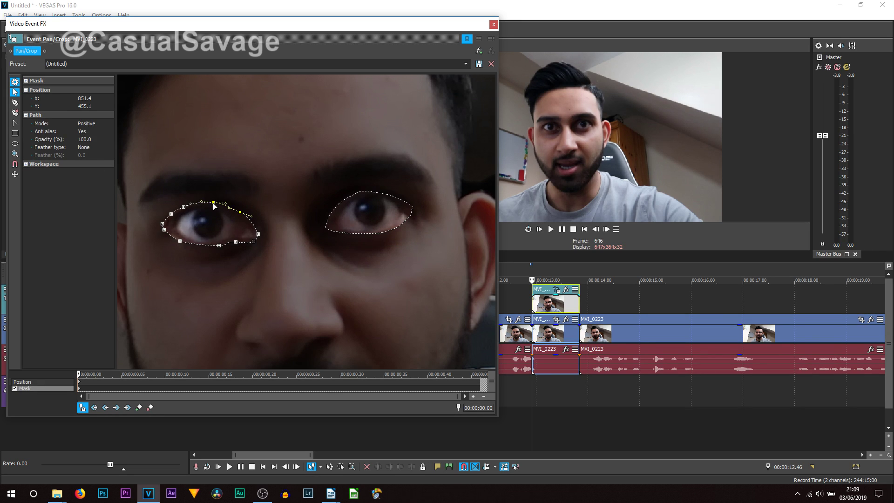
pyautogui.rightClick(215, 203)
pyautogui.moveTo(251, 221)
pyautogui.click(316, 242)
pyautogui.click(88, 147)
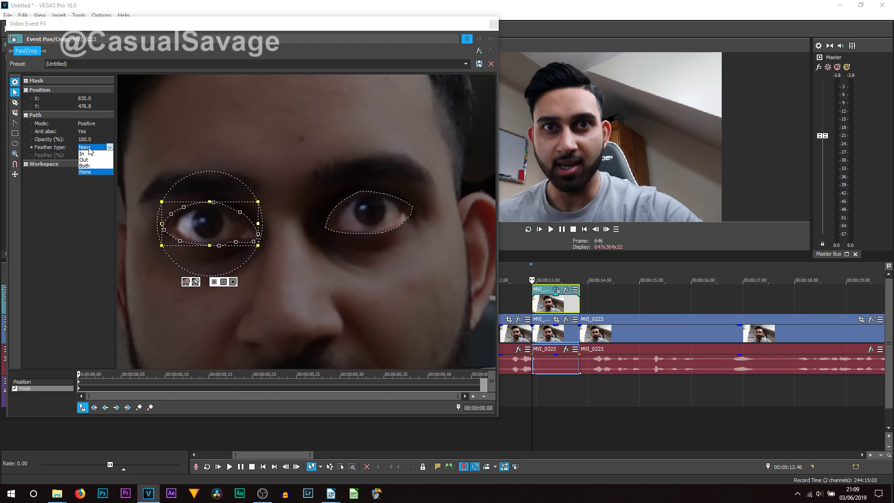
pyautogui.click(90, 160)
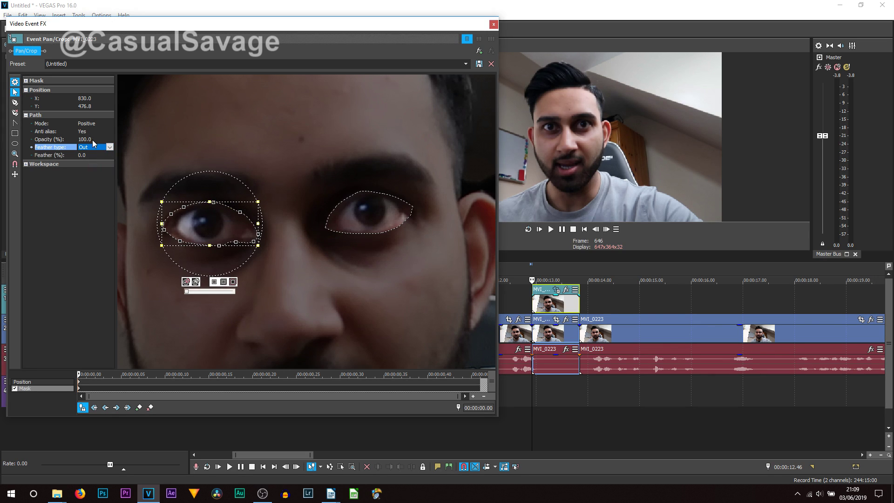
pyautogui.click(92, 155)
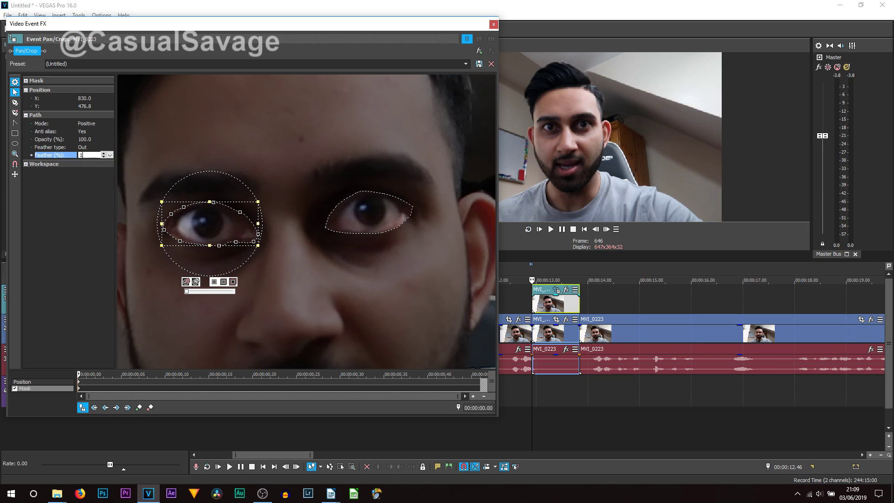
pyautogui.press('Return')
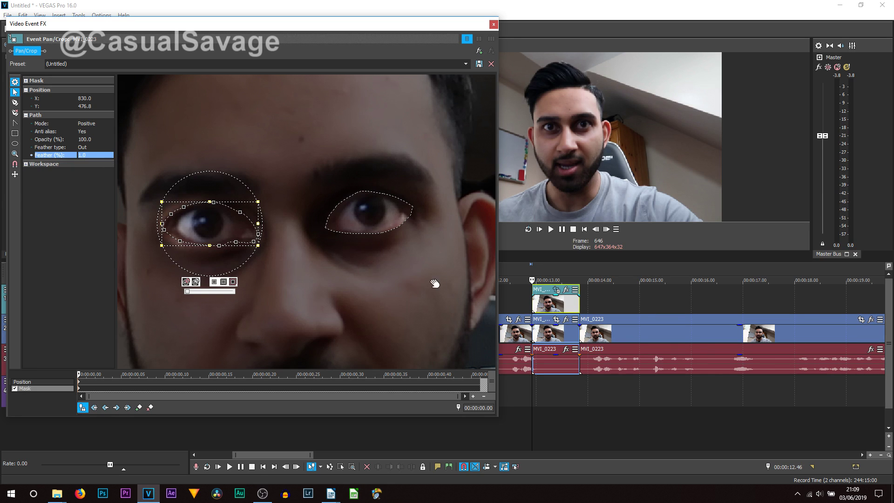
# Select the whole right eye path, set its feather type to Out with a feather of 1%, and deselect it
pyautogui.click(373, 233)
pyautogui.rightClick(367, 239)
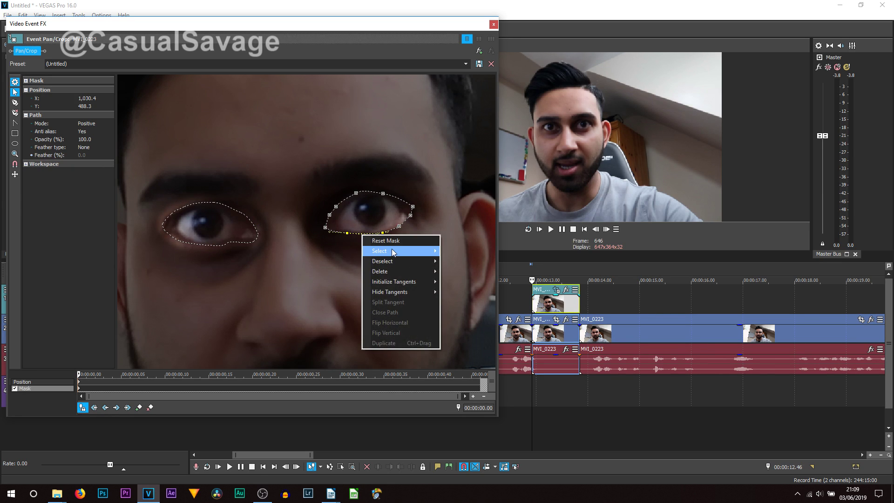
pyautogui.moveTo(392, 250)
pyautogui.click(455, 272)
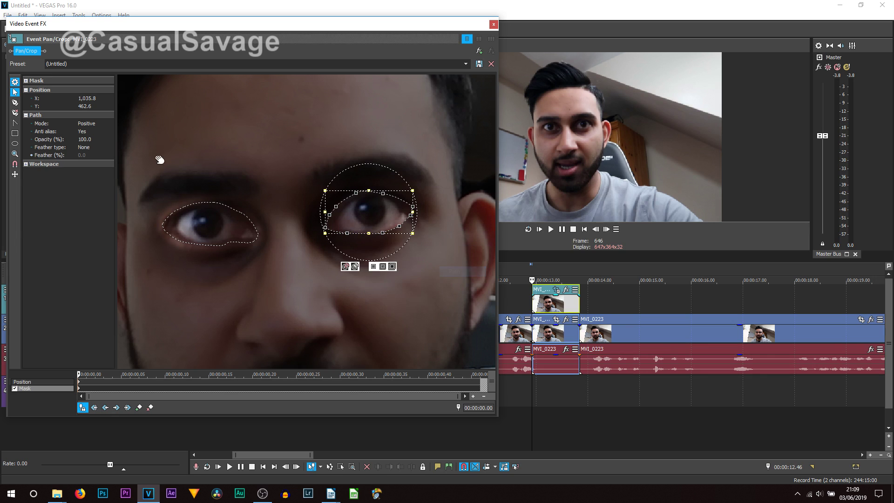
pyautogui.click(85, 148)
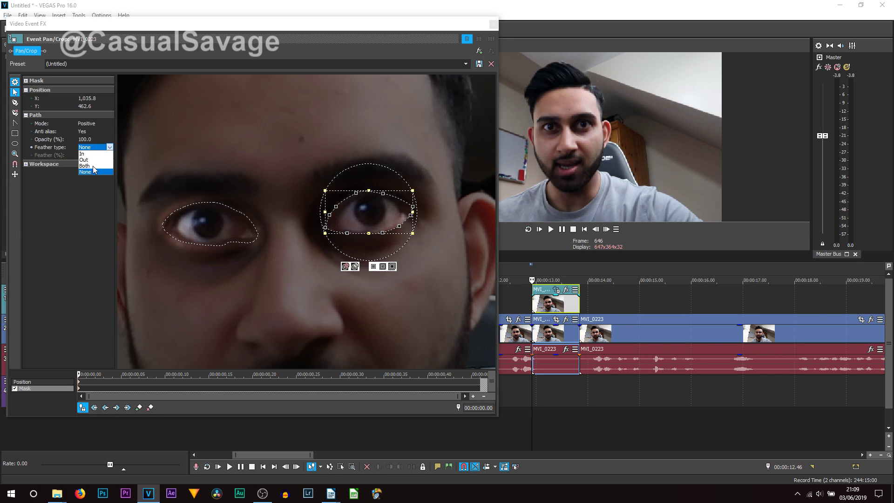
pyautogui.click(93, 159)
pyautogui.click(94, 156)
pyautogui.write('1')
pyautogui.press('Return')
pyautogui.click(80, 390)
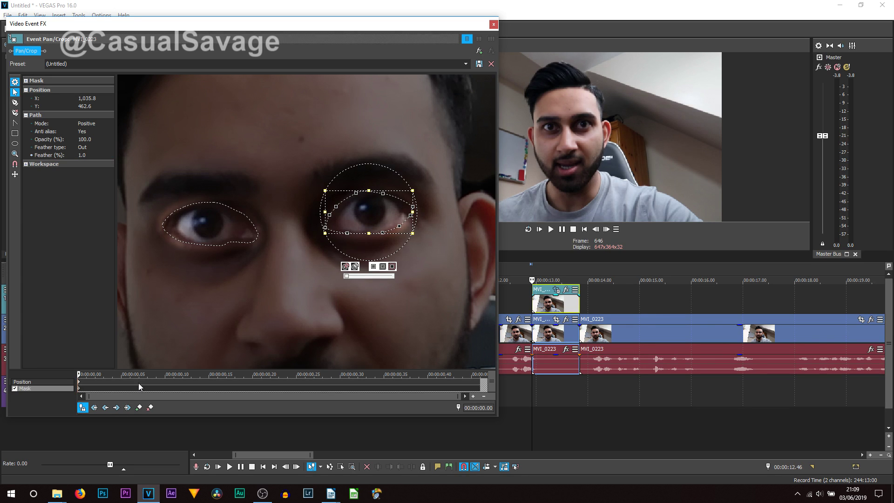
pyautogui.click(395, 322)
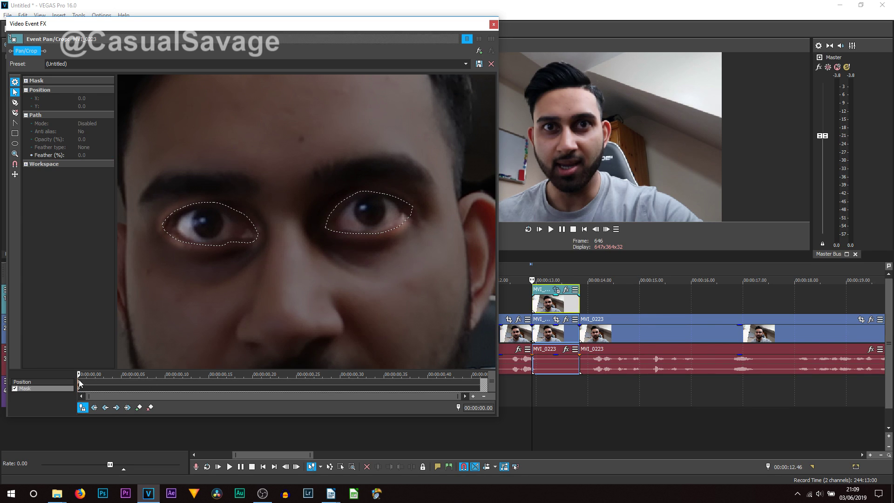
# Keyframe the eye mask paths along the clip from 00:00:00.03 onward so they follow the eyes, and close the pan/crop window
pyautogui.moveTo(87, 374); pyautogui.dragTo(103, 374)
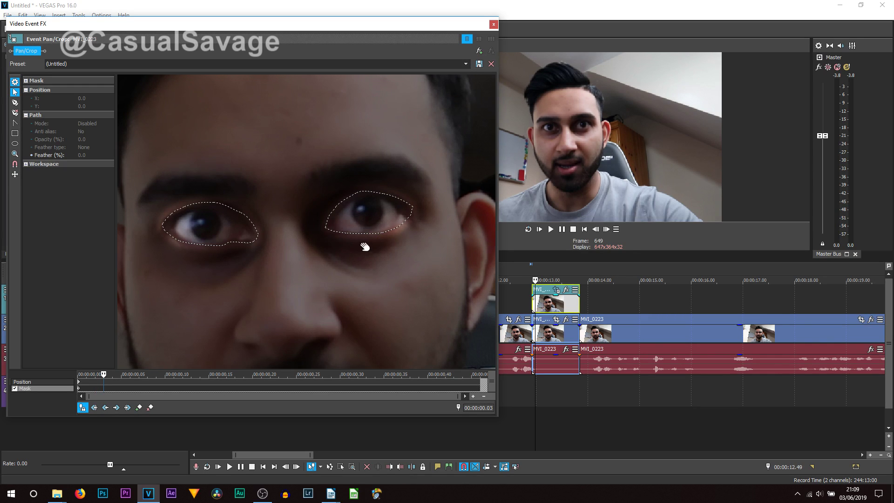
pyautogui.moveTo(104, 373); pyautogui.dragTo(78, 374)
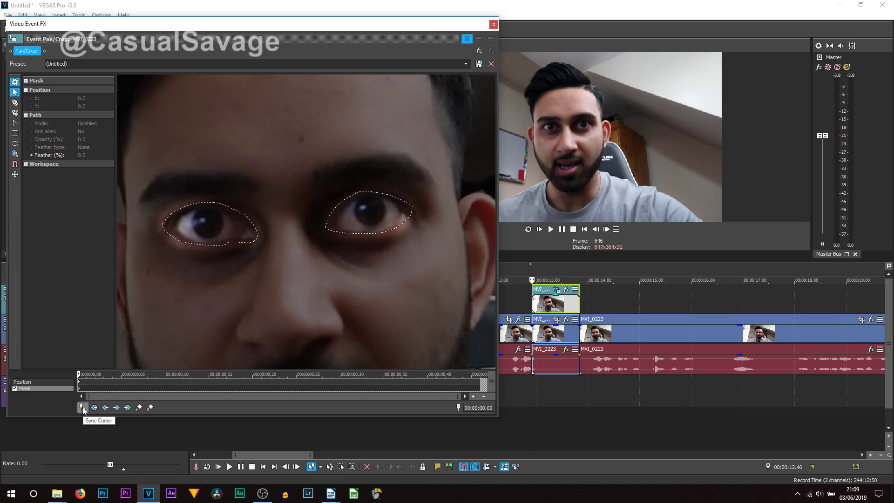
pyautogui.click(83, 408)
pyautogui.moveTo(78, 374); pyautogui.dragTo(104, 373)
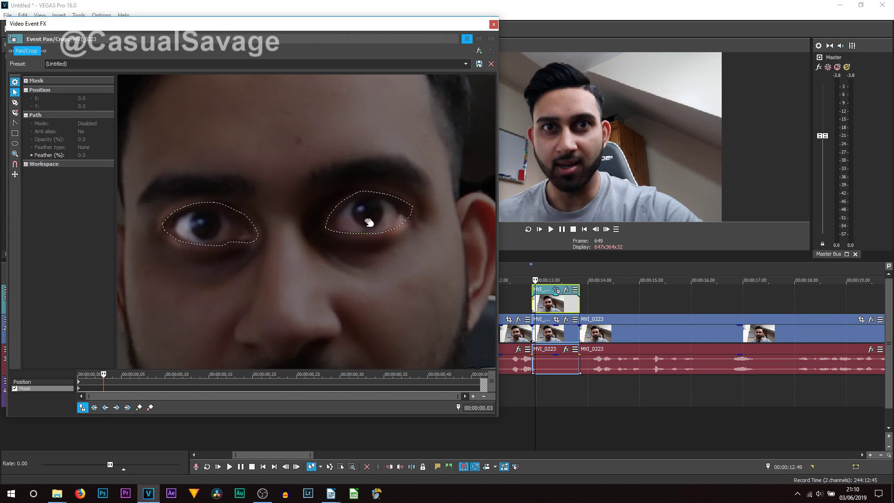
pyautogui.click(215, 245)
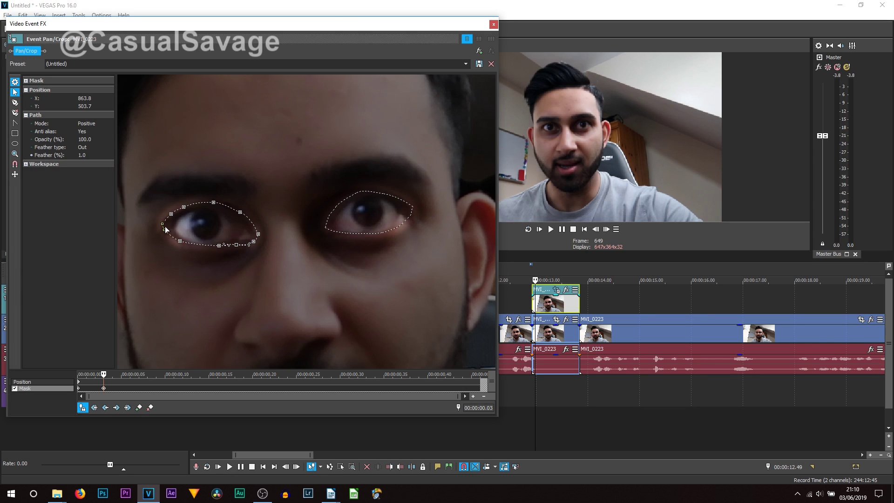
pyautogui.press('Right')
pyautogui.press('Right')
pyautogui.press('Right')
pyautogui.moveTo(161, 224); pyautogui.dragTo(164, 233)
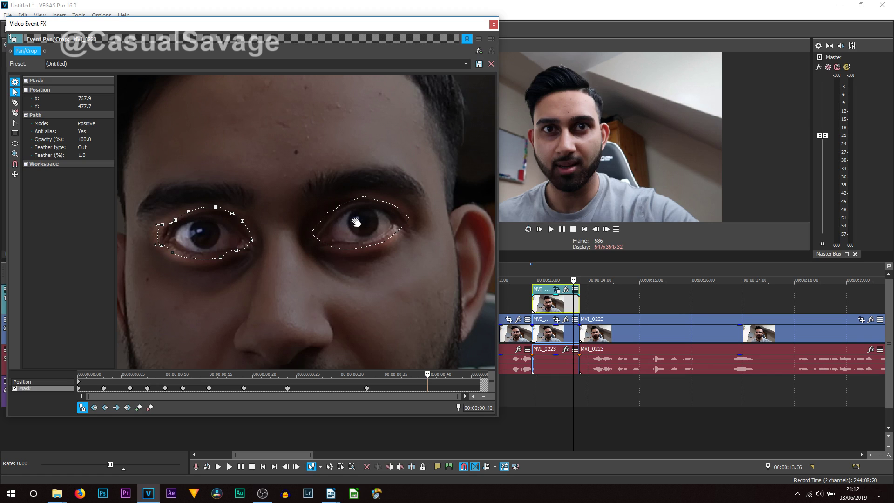
pyautogui.click(494, 26)
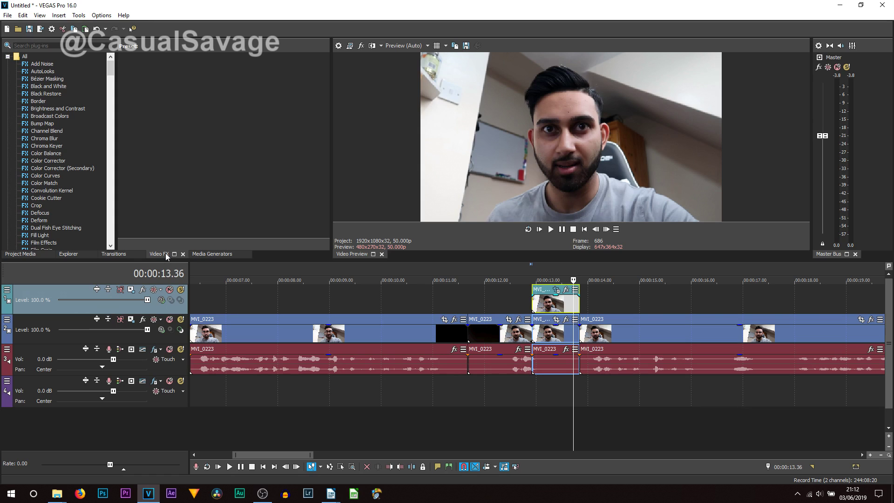
# Apply the default Color Balance effect to the masked clip and set midtones to Red 0.500, Green 0.500 and Blue -0.500
pyautogui.click(53, 158)
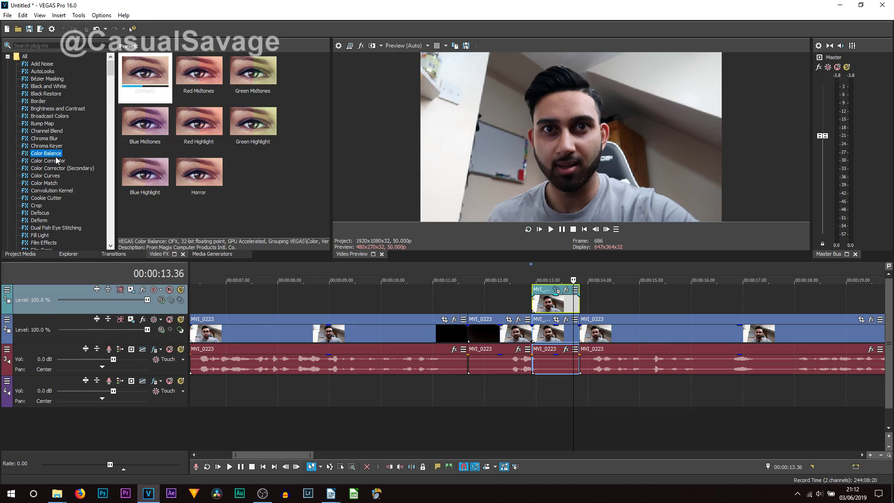
pyautogui.moveTo(142, 65); pyautogui.dragTo(558, 301)
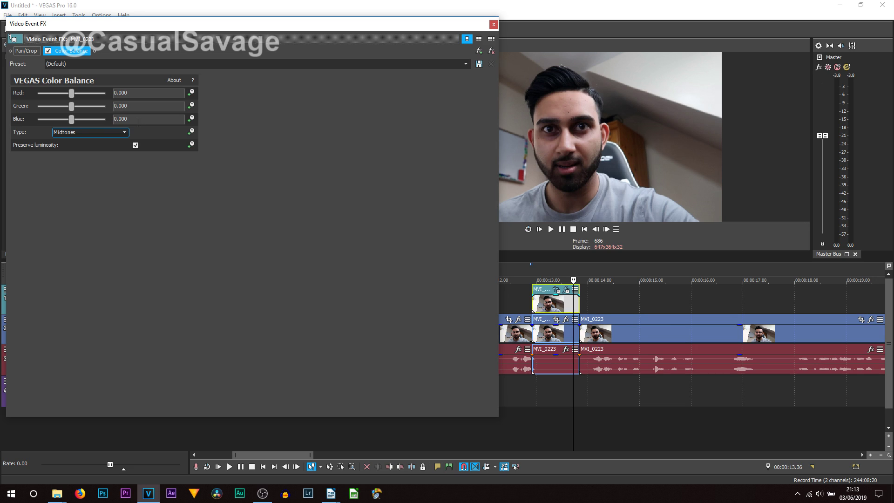
pyautogui.moveTo(72, 108); pyautogui.dragTo(230, 109)
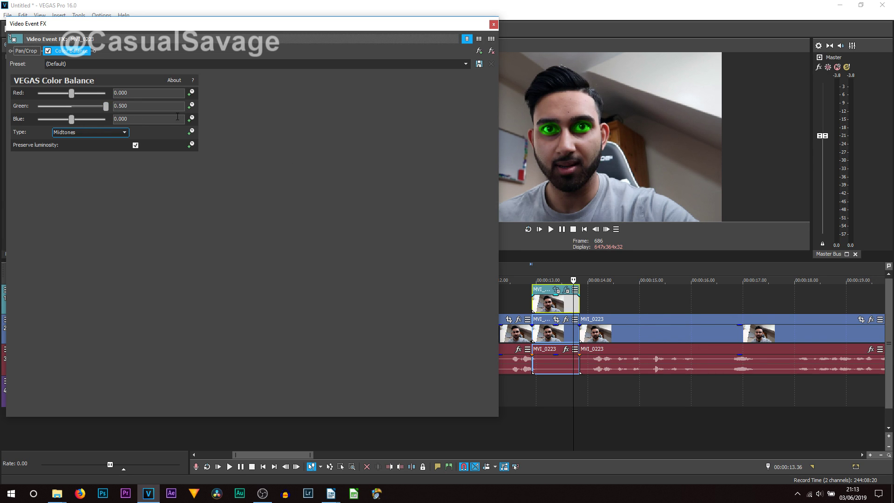
pyautogui.moveTo(105, 106); pyautogui.dragTo(1, 124)
pyautogui.moveTo(92, 107); pyautogui.dragTo(265, 90)
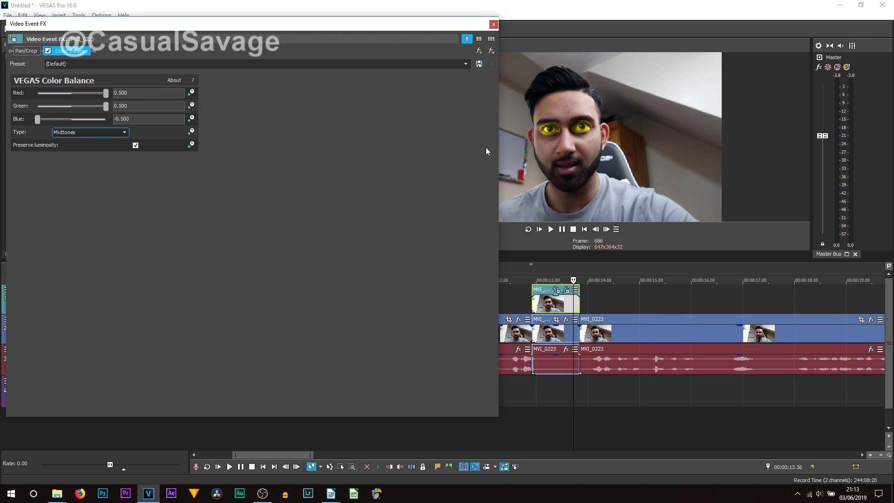
pyautogui.click(493, 26)
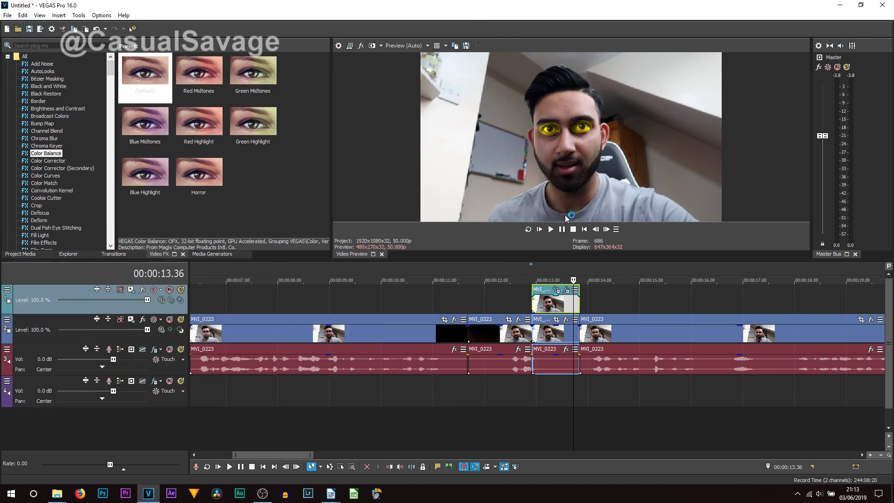
# Play back the masked clip from its beginning to check the eye colour
pyautogui.click(534, 305)
pyautogui.press('space')
pyautogui.press('space')
pyautogui.press('space')
pyautogui.press('space')
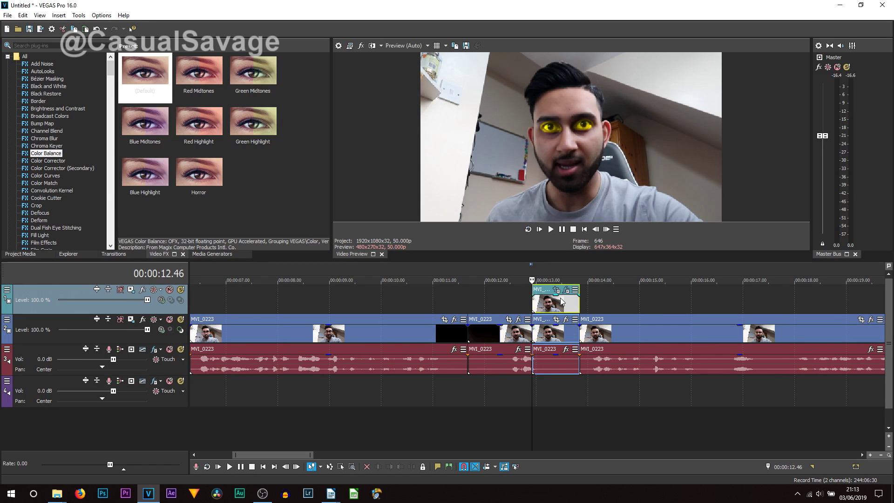
# Search the video effects for "rays" and apply the Alpha preset of Rays to the masked clip
pyautogui.write('ray')
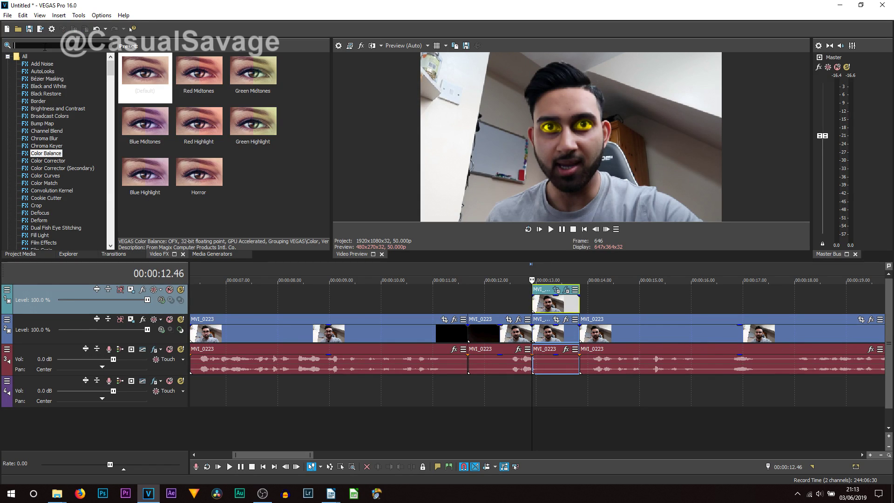
pyautogui.write('s')
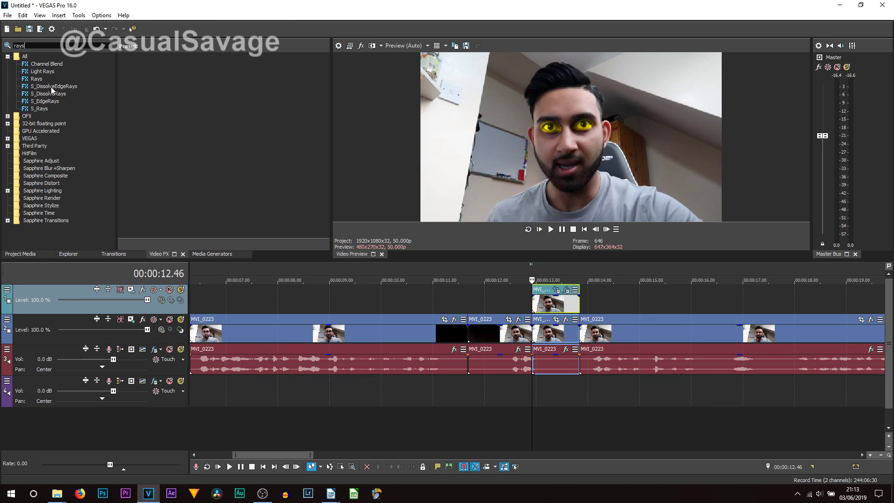
pyautogui.click(40, 79)
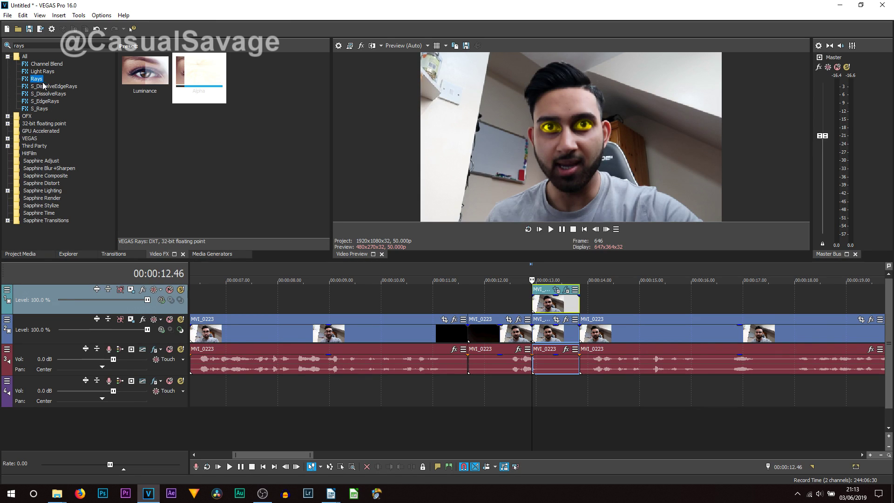
pyautogui.click(208, 77)
pyautogui.moveTo(208, 77); pyautogui.dragTo(553, 308)
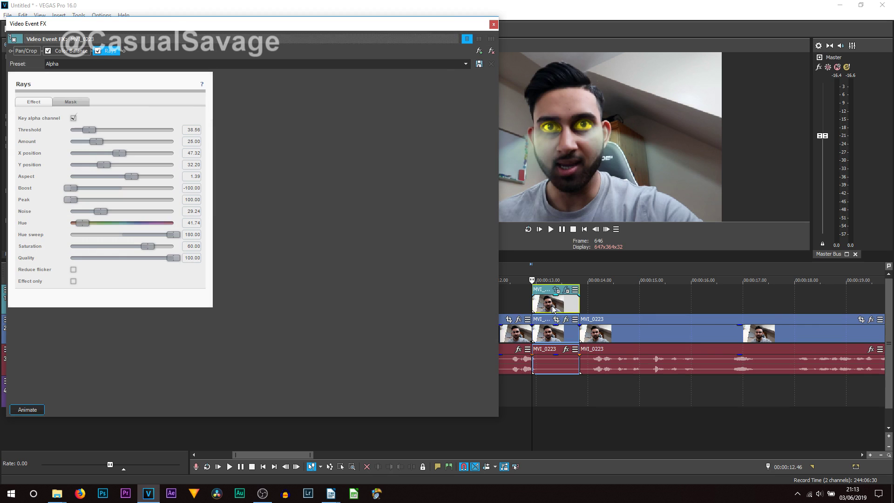
# Shrink and reposition the effect window beside the preview and place Rays before Color Balance in the effect chain
pyautogui.moveTo(499, 21); pyautogui.dragTo(255, 56)
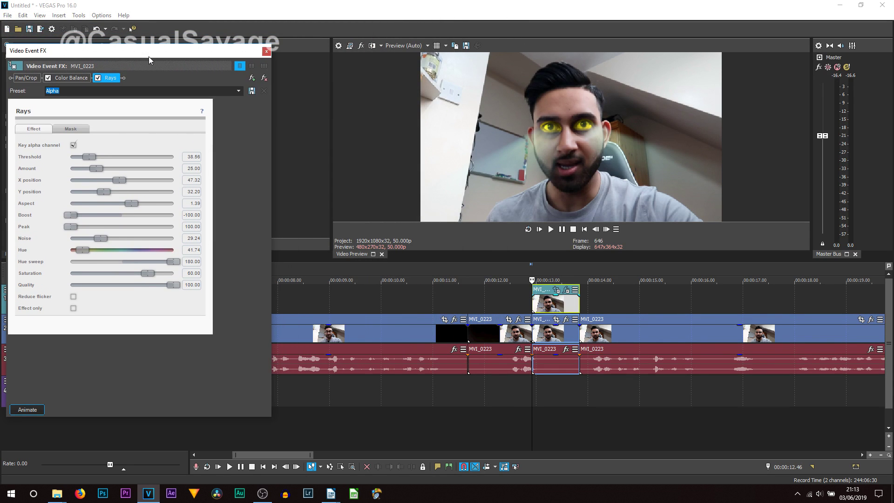
pyautogui.moveTo(149, 56); pyautogui.dragTo(182, 52)
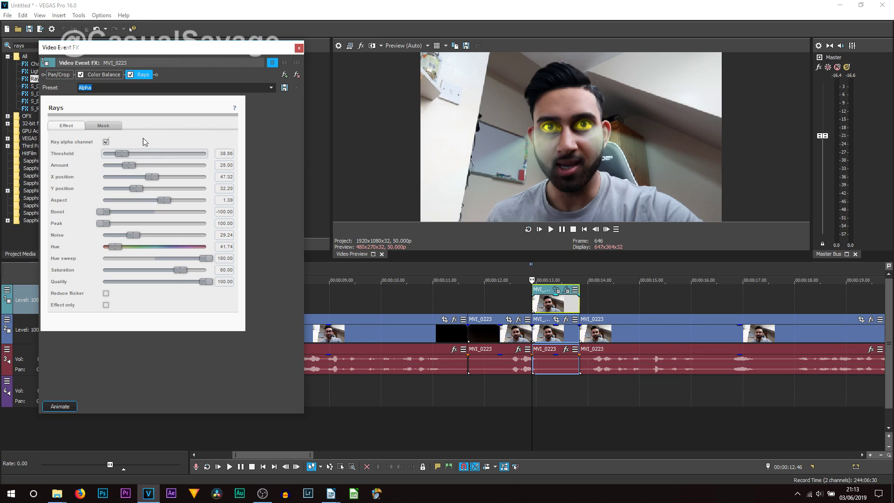
pyautogui.click(175, 79)
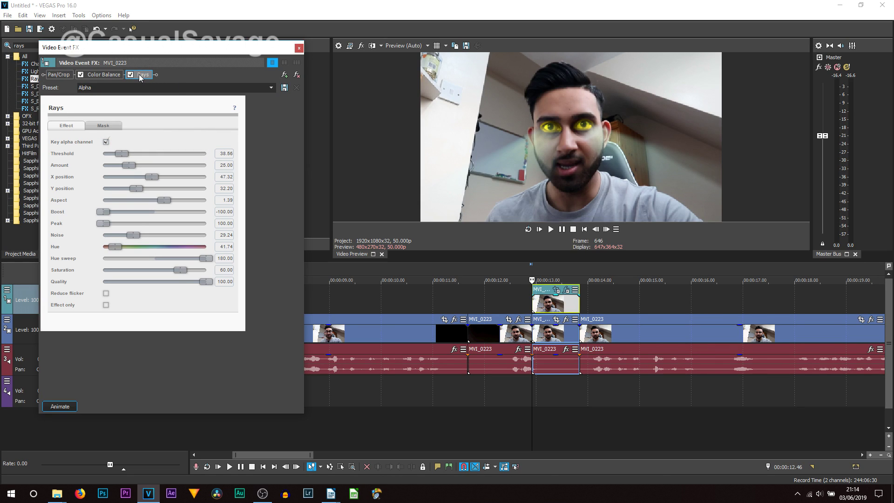
pyautogui.moveTo(142, 74); pyautogui.dragTo(86, 75)
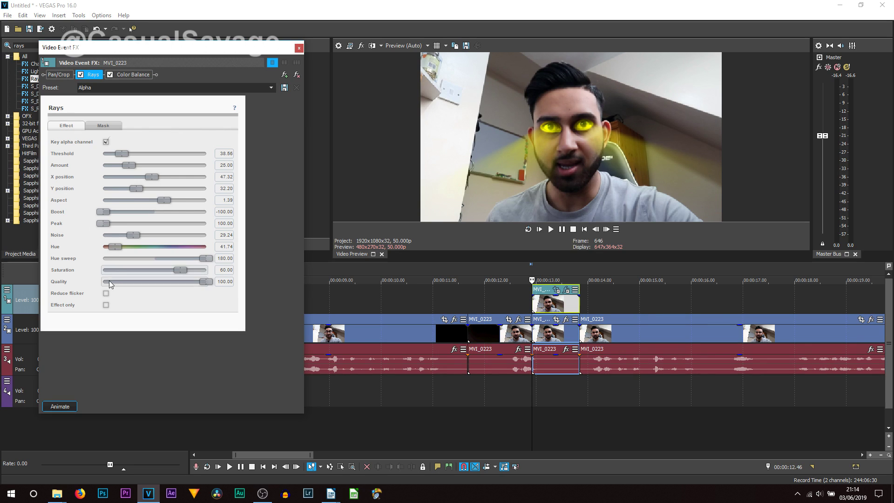
# Try different Rays hues with the effect after Color Balance, set the hue to 18.94, and return Rays before Color Balance
pyautogui.moveTo(119, 244); pyautogui.dragTo(168, 243)
pyautogui.moveTo(88, 77); pyautogui.dragTo(151, 76)
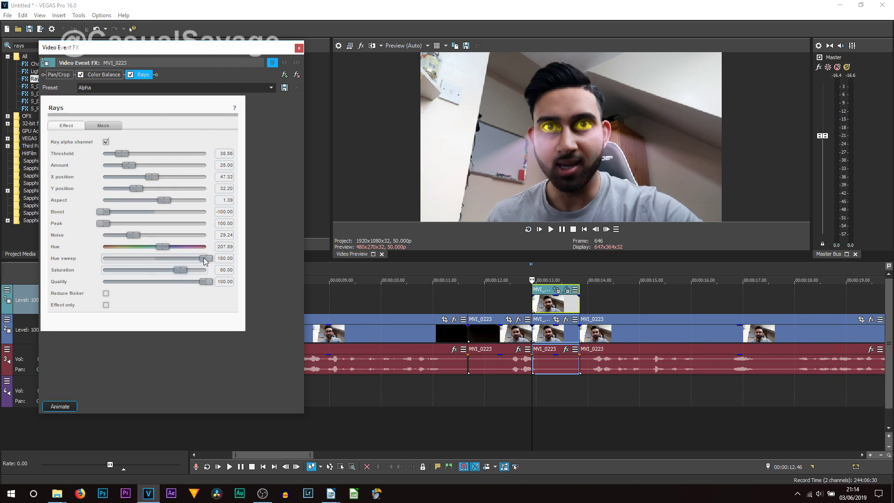
pyautogui.moveTo(164, 248); pyautogui.dragTo(138, 250)
pyautogui.moveTo(75, 249); pyautogui.dragTo(108, 245)
pyautogui.moveTo(146, 74); pyautogui.dragTo(91, 75)
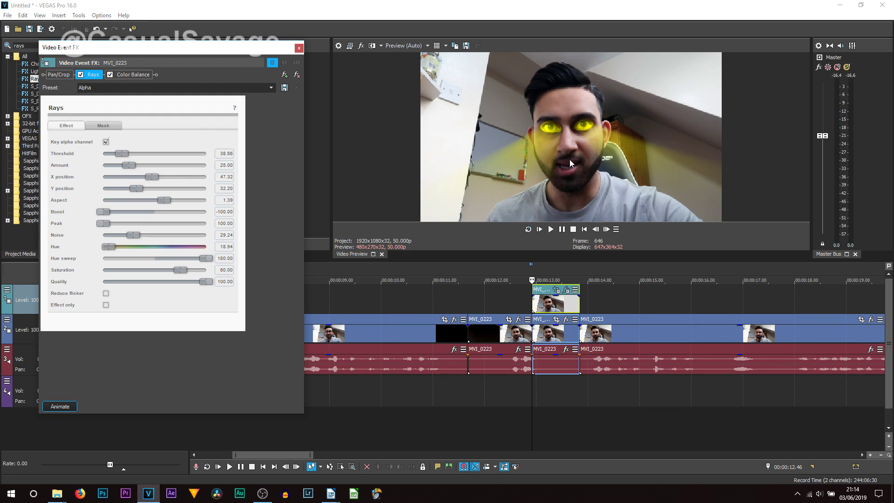
# Set the Rays threshold to 43.33, peak to 288.24, boost to -40.27 and noise to 100, and close the effect settings
pyautogui.moveTo(122, 153); pyautogui.dragTo(137, 154)
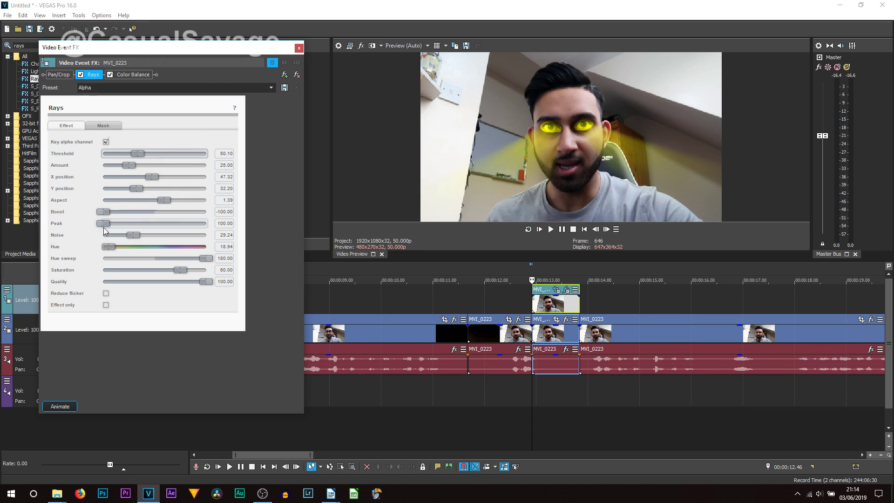
pyautogui.moveTo(107, 224); pyautogui.dragTo(154, 230)
pyautogui.moveTo(103, 213); pyautogui.dragTo(134, 213)
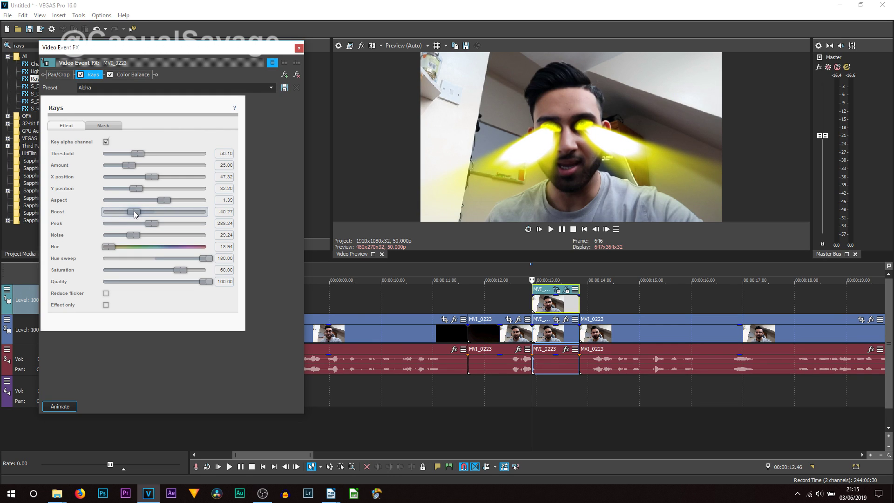
pyautogui.moveTo(130, 236); pyautogui.dragTo(456, 266)
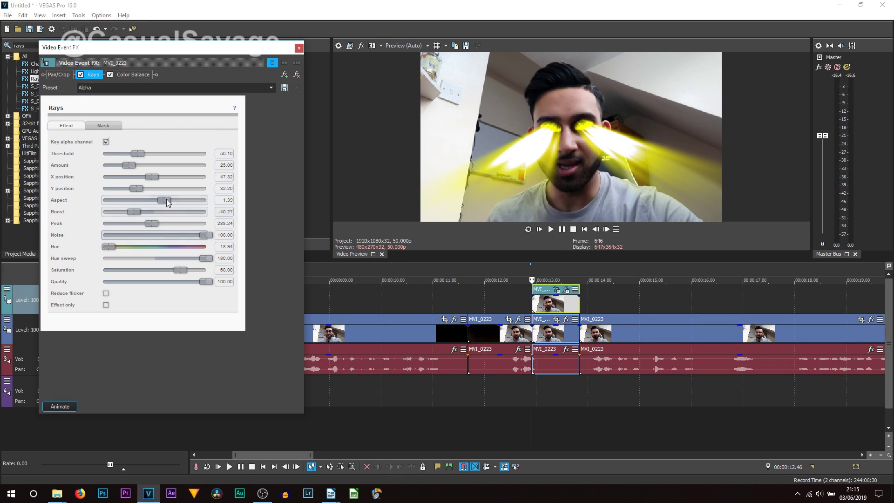
pyautogui.moveTo(138, 154); pyautogui.dragTo(99, 155)
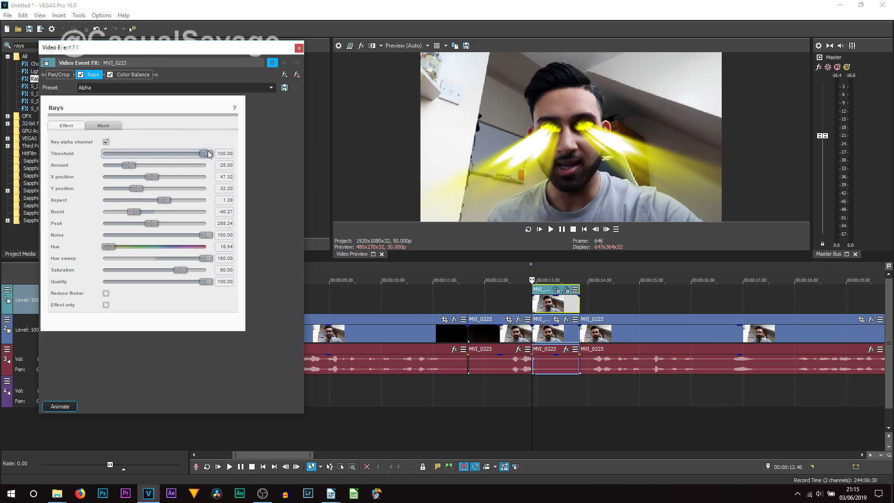
pyautogui.moveTo(103, 153); pyautogui.dragTo(152, 170)
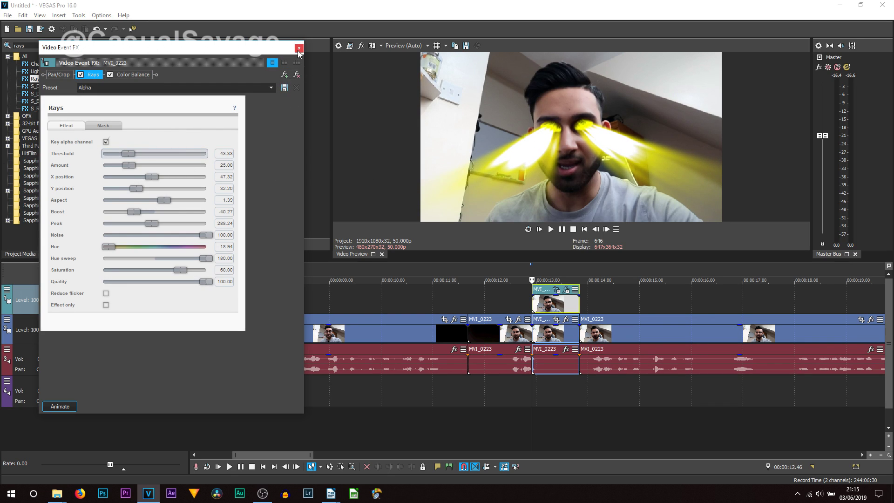
pyautogui.click(299, 48)
# Play the timeline from shortly before the masked clip to preview the transition into the eye beams
pyautogui.click(510, 428)
pyautogui.click(462, 406)
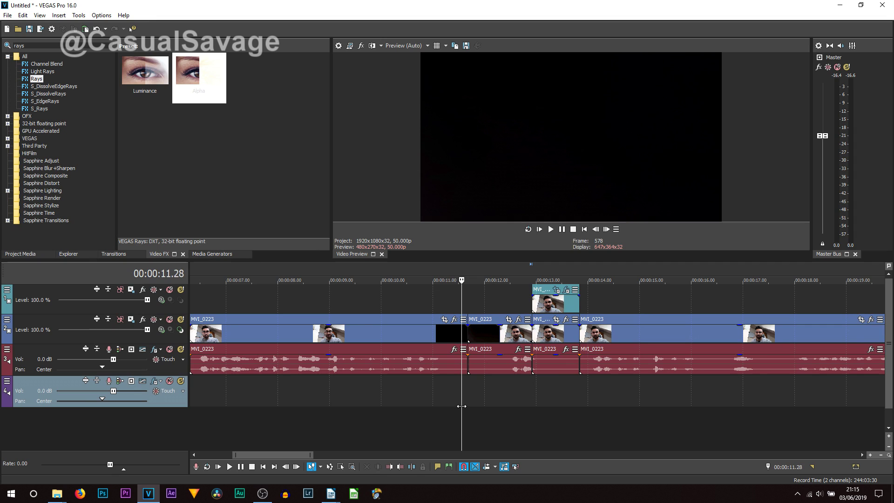
pyautogui.scroll(-3, 572, 425)
pyautogui.press('space')
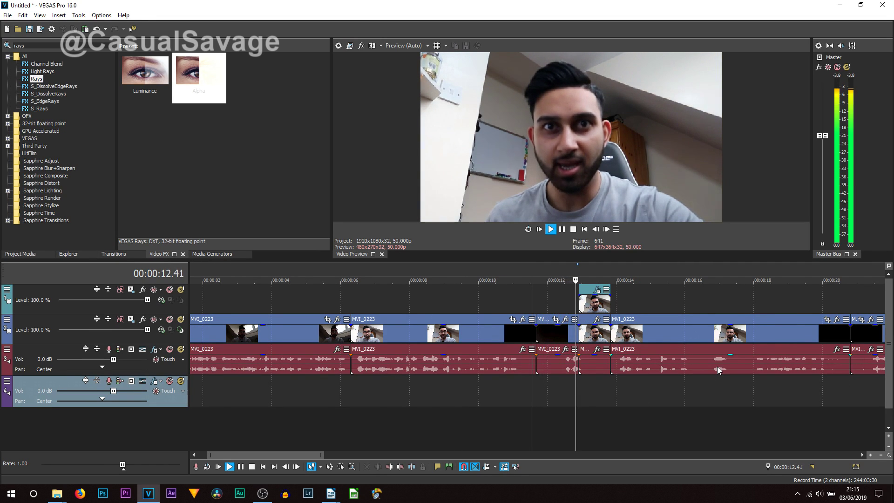
pyautogui.press('space')
pyautogui.press('space')
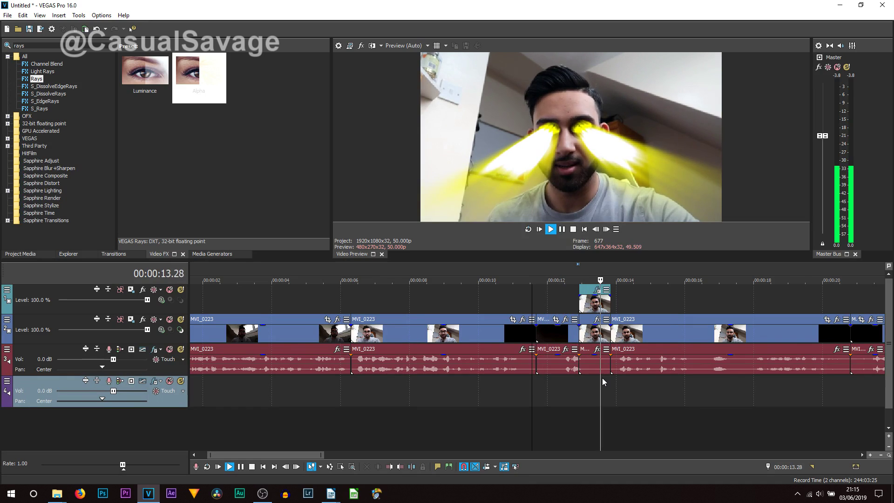
pyautogui.press('space')
pyautogui.press('space')
# Replay the eye beam effect from the start of the masked clip at 00:00:12.46
pyautogui.click(577, 387)
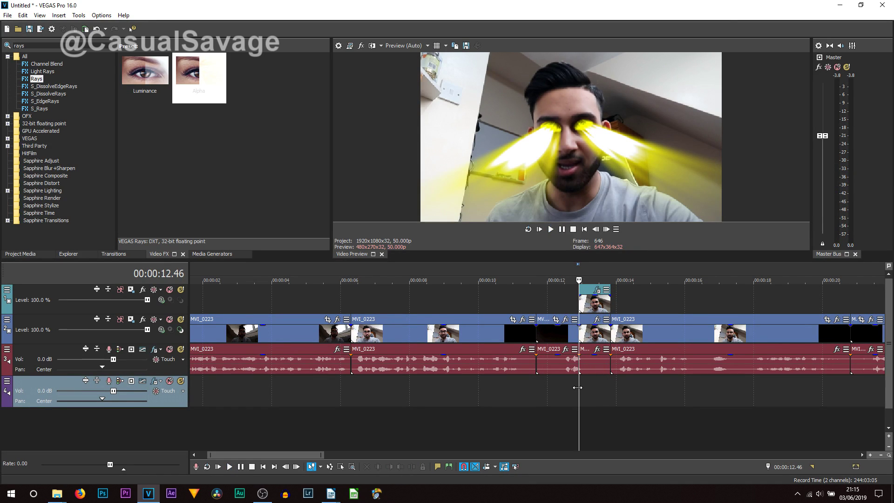
pyautogui.press('space')
pyautogui.press('space')
pyautogui.press('space')
pyautogui.press('space')
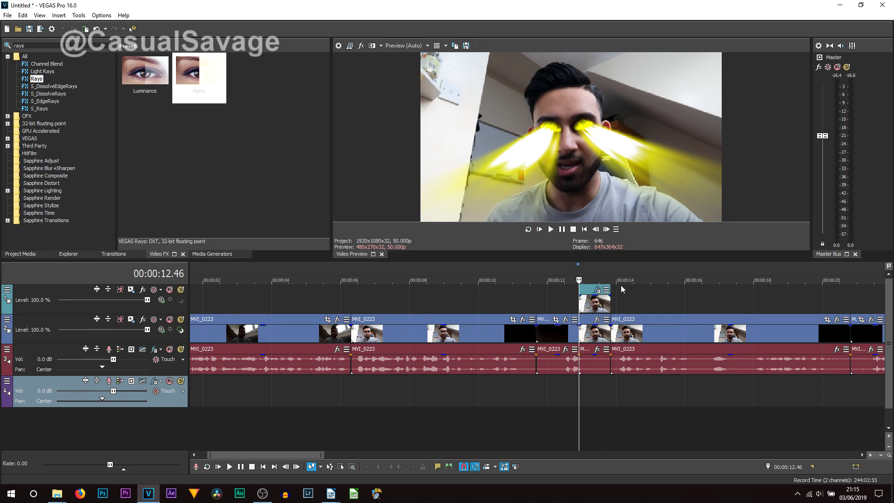